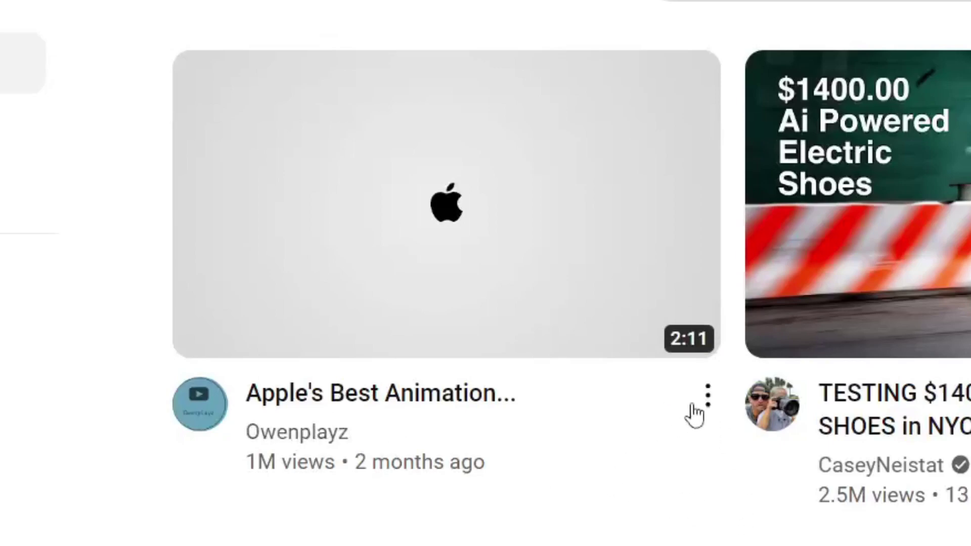
Choose 'Don't recommend channel' on the Owenplayz Apple animation video.
{"action": "left_click", "coordinate": [706, 396]}
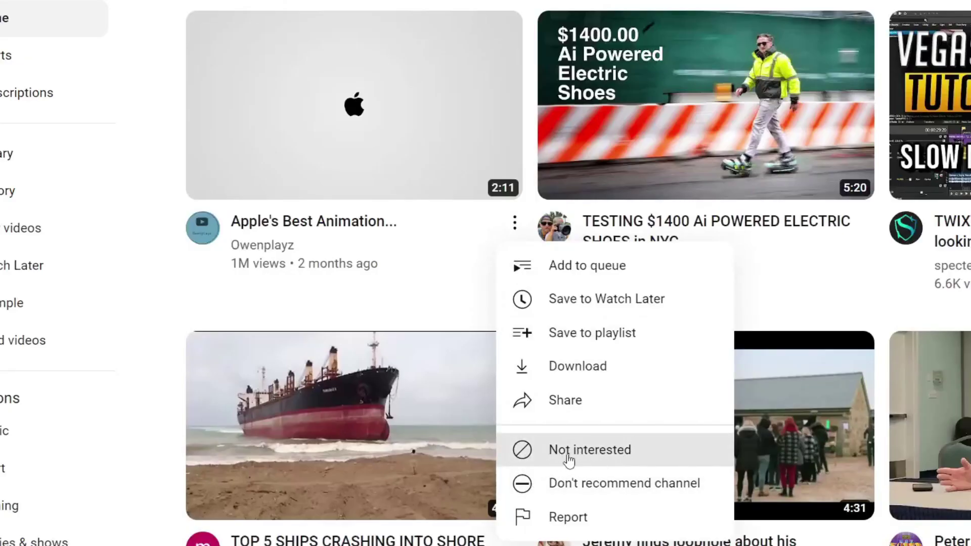
{"action": "left_click", "coordinate": [607, 483]}
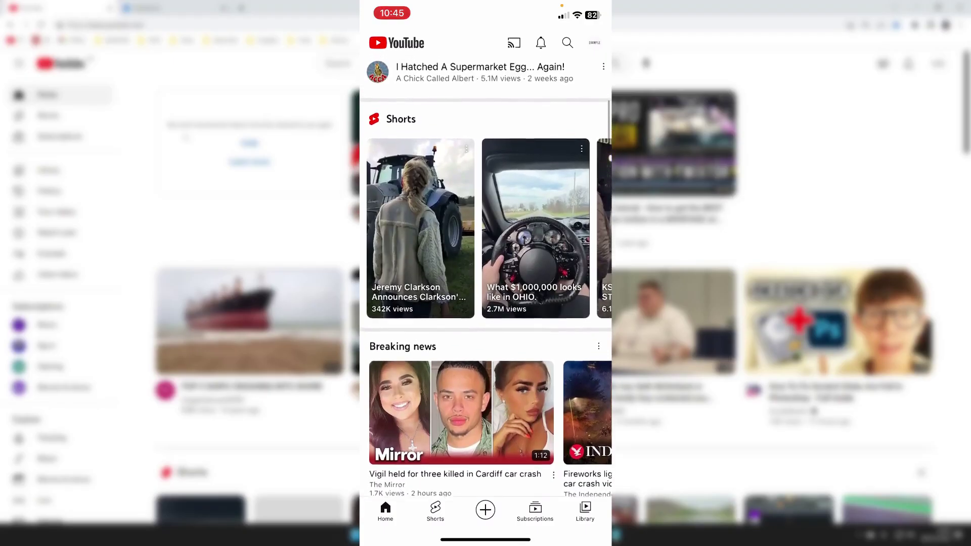
{"action": "scroll", "coordinate": [485, 303], "scroll_direction": "up", "scroll_amount": 1}
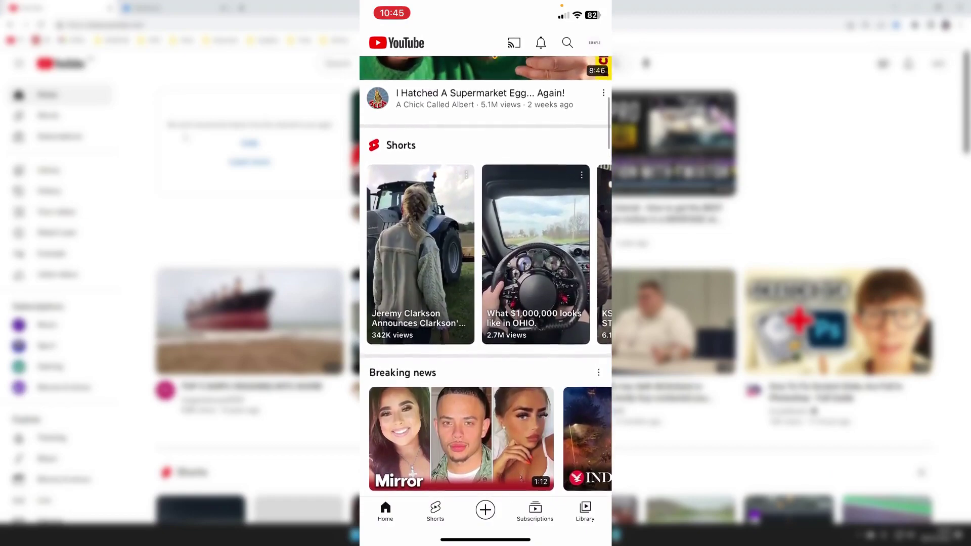
{"action": "scroll", "coordinate": [486, 303], "scroll_direction": "up", "scroll_amount": 3}
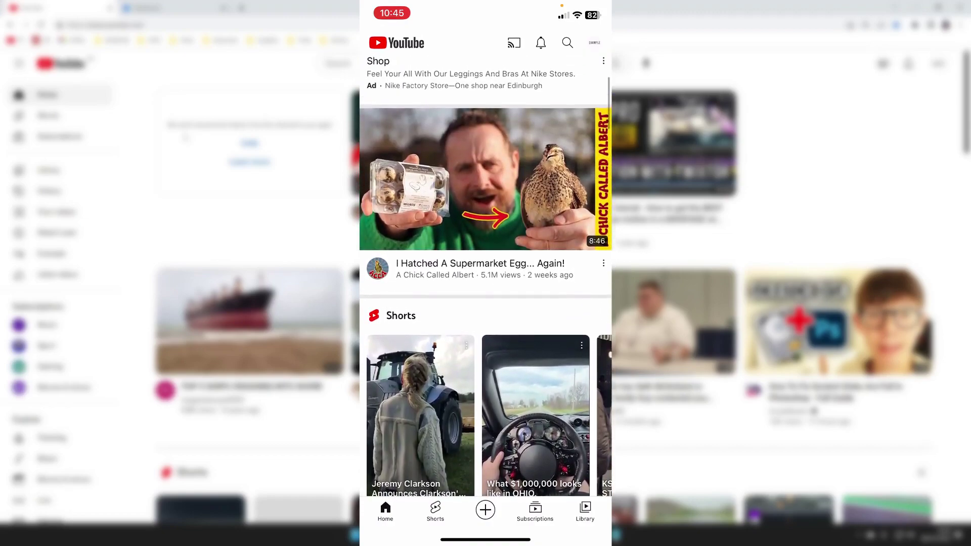
{"action": "left_click", "coordinate": [603, 262]}
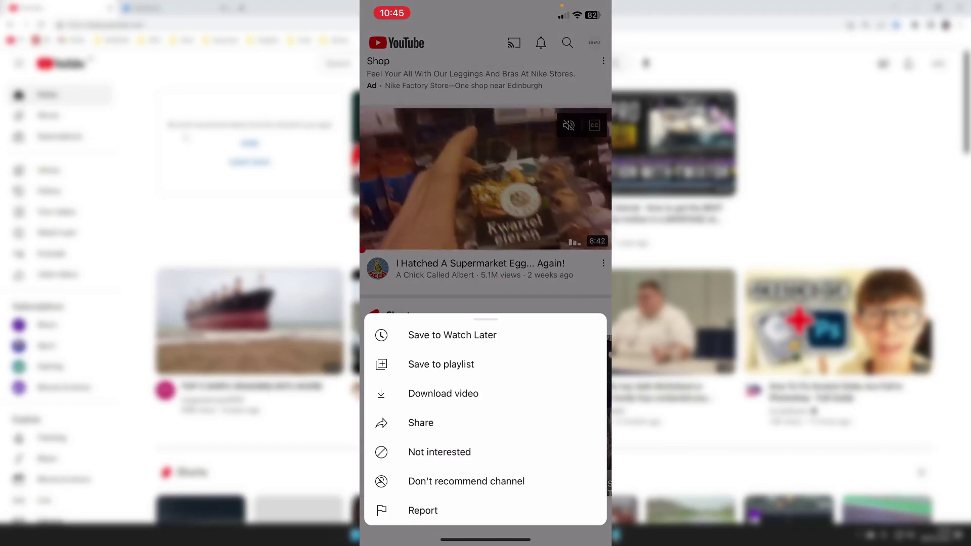
{"action": "left_click", "coordinate": [485, 190]}
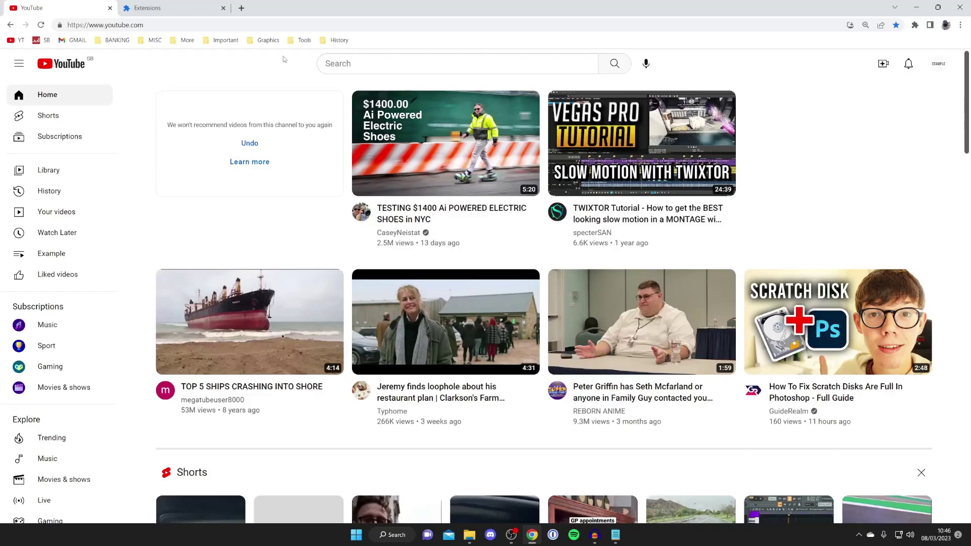
Search YouTube for 'guiderealm' and open the GuideRealm channel from the results.
{"action": "left_click", "coordinate": [359, 64]}
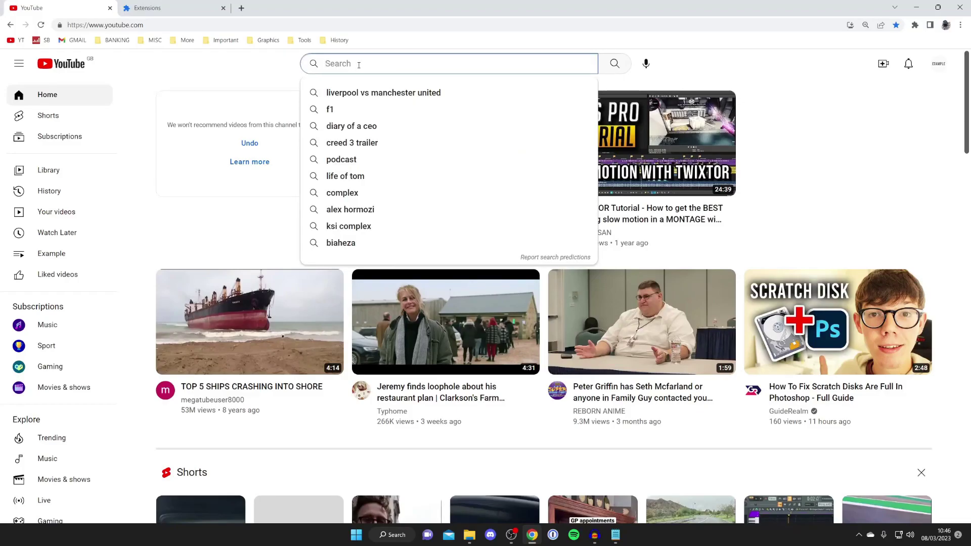
{"action": "type", "text": "guiderealm"}
{"action": "key", "text": "Return"}
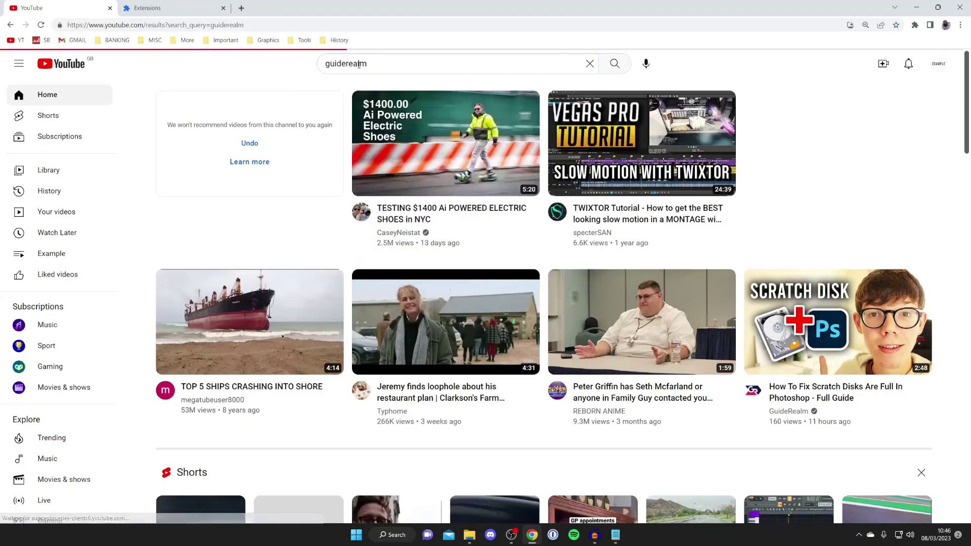
{"action": "left_click", "coordinate": [339, 171]}
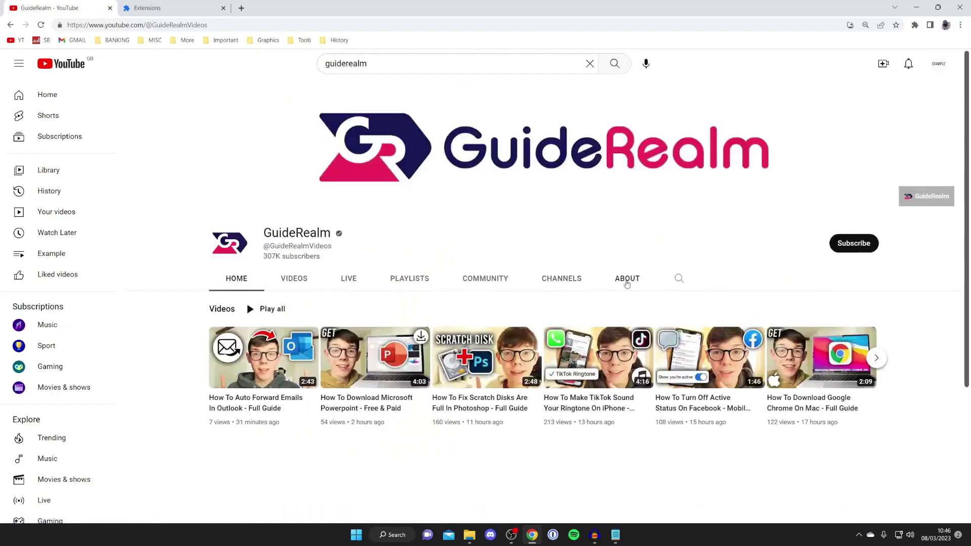
On GuideRealm's About tab, pick Block user, then cancel the confirmation.
{"action": "left_click", "coordinate": [627, 280]}
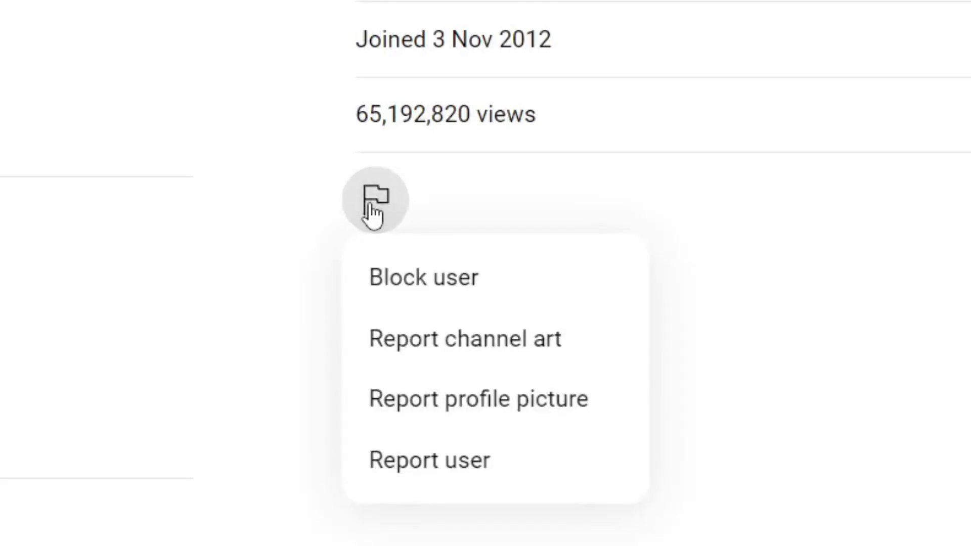
{"action": "left_click", "coordinate": [698, 327]}
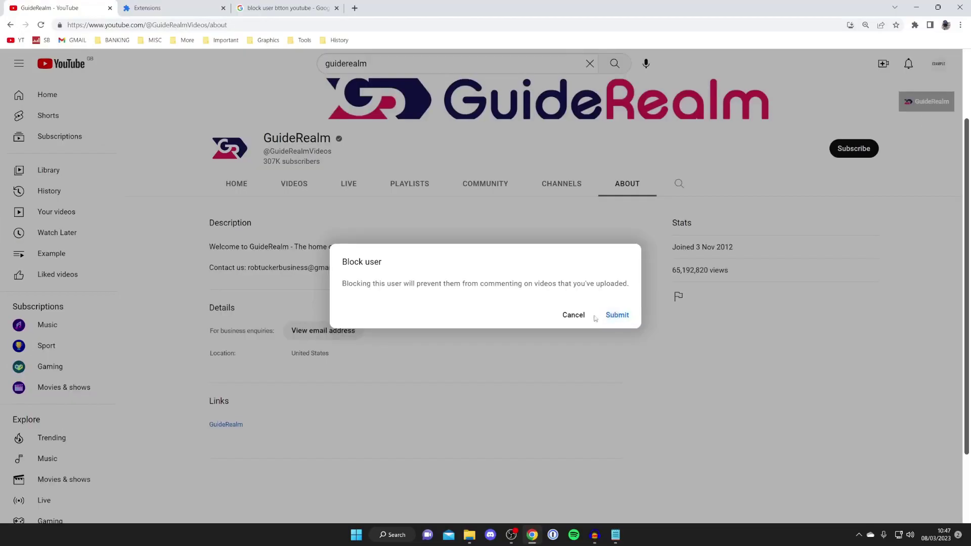
{"action": "left_click", "coordinate": [573, 314]}
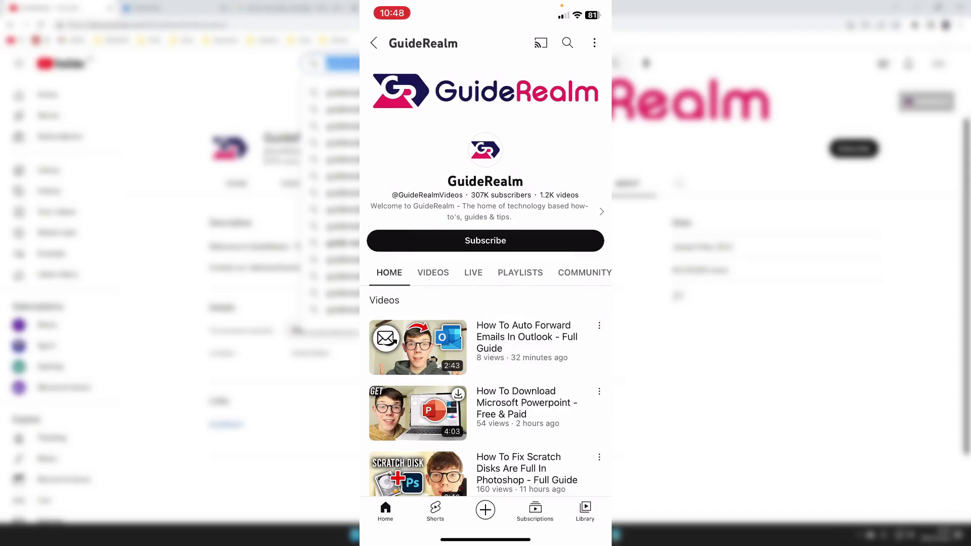
Choose Block user from the GuideRealm channel's three-dot menu in the mobile app.
{"action": "left_click", "coordinate": [594, 43]}
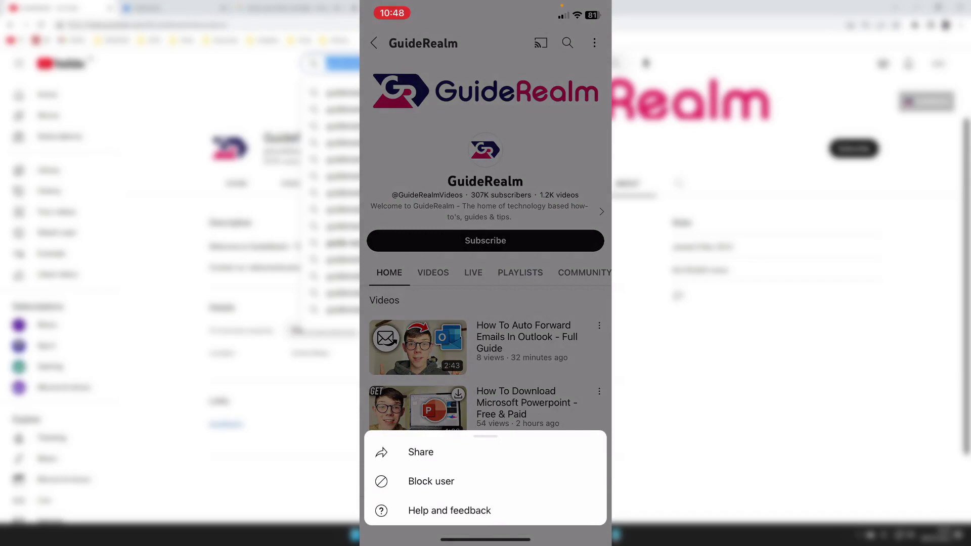
{"action": "left_click", "coordinate": [432, 480]}
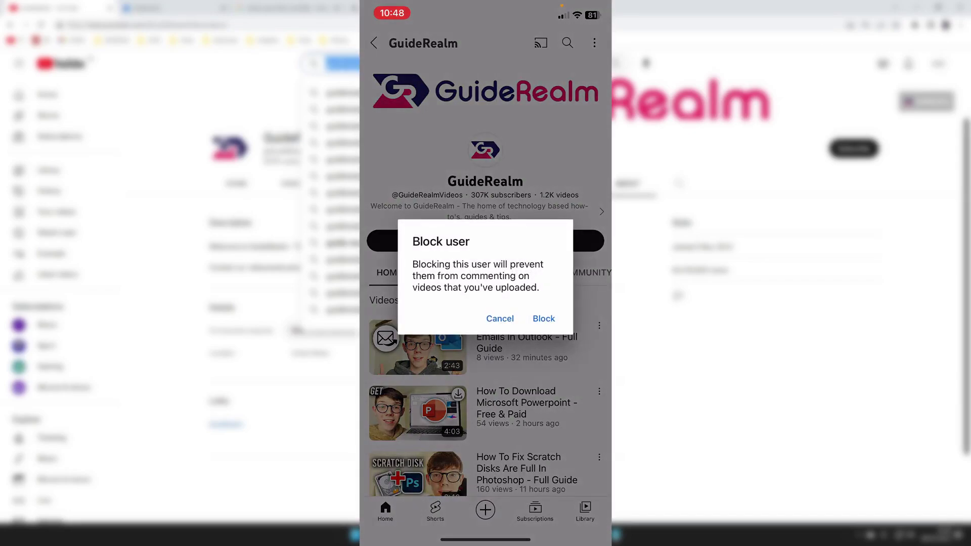